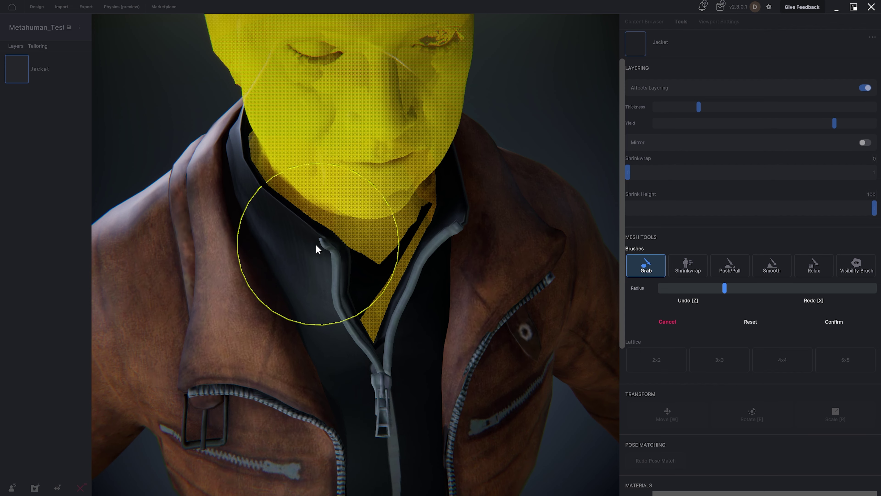
Step: Adjust the jacket's collar with the Grab brush and paint over the neck opening with the Visibility Brush
mouse_move(434, 296)
middle_down()
mouse_move(373, 261)
mouse_move(277, 173)
middle_up()
mouse_move(224, 125)
mouse_down()
mouse_move(212, 129)
mouse_move(220, 128)
mouse_up()
mouse_move(309, 170)
middle_down()
mouse_move(347, 155)
mouse_move(340, 161)
middle_up()
click(856, 266)
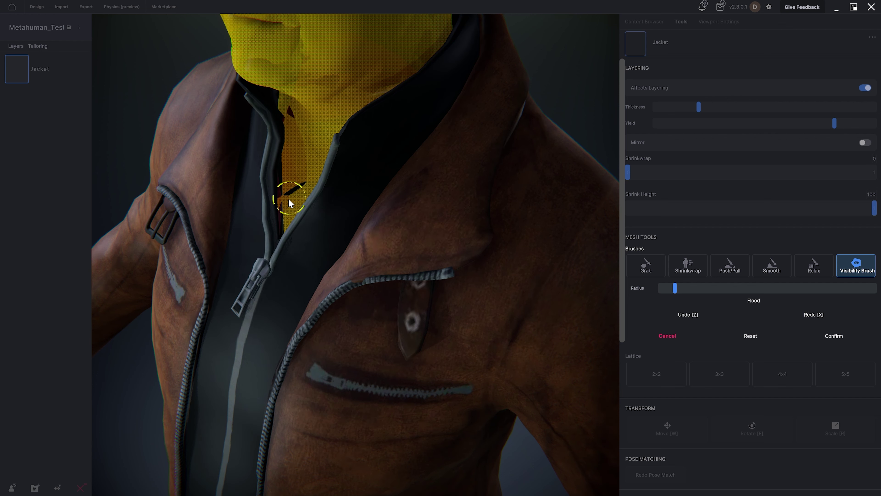
drag(279, 221, 300, 134)
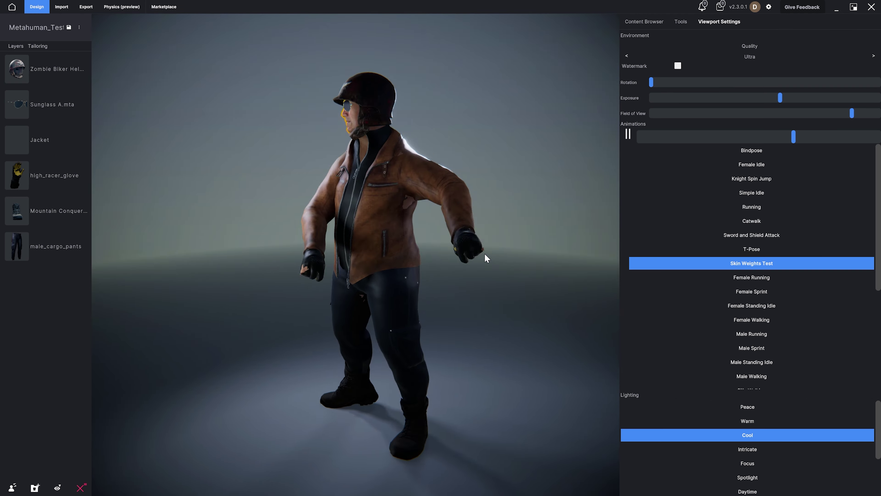
drag(486, 258, 545, 287)
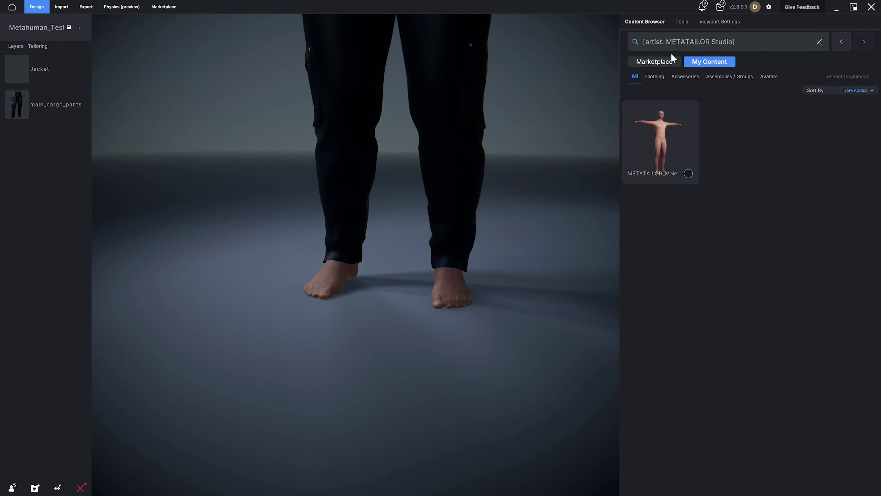
Step: Filter the Marketplace by category Clothing and clothing type Shoes
click(660, 61)
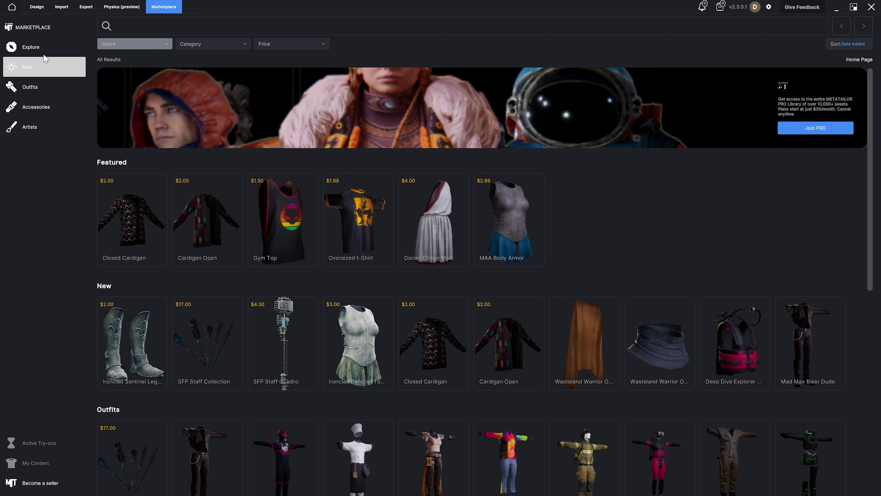
click(202, 46)
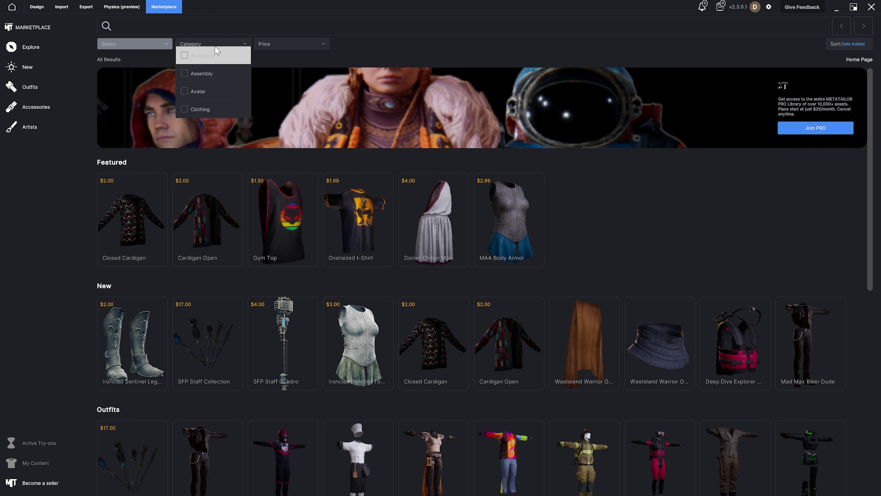
click(185, 114)
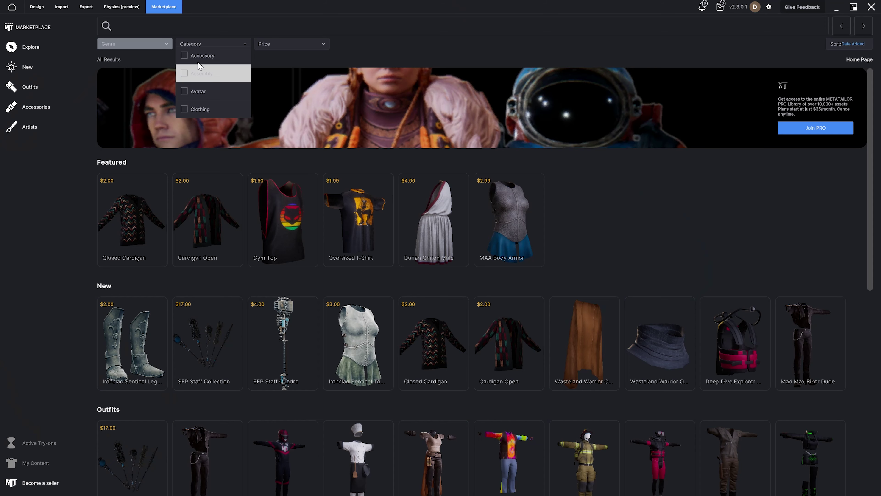
click(194, 109)
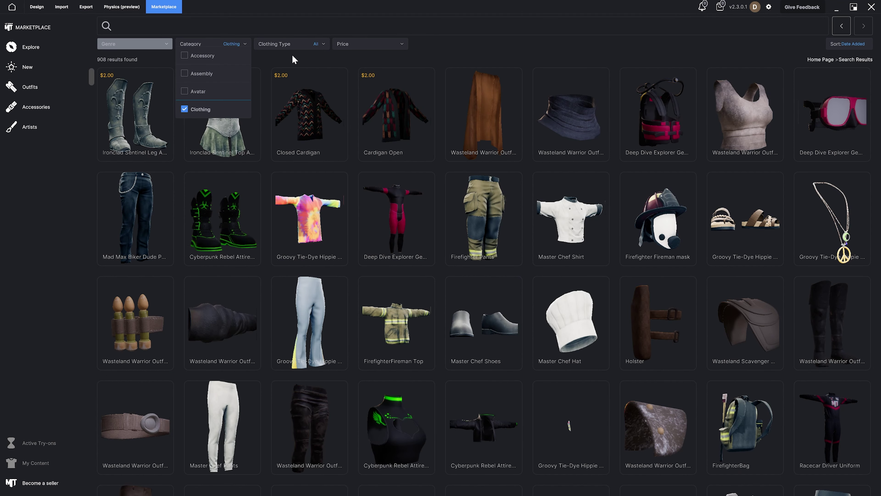
click(295, 45)
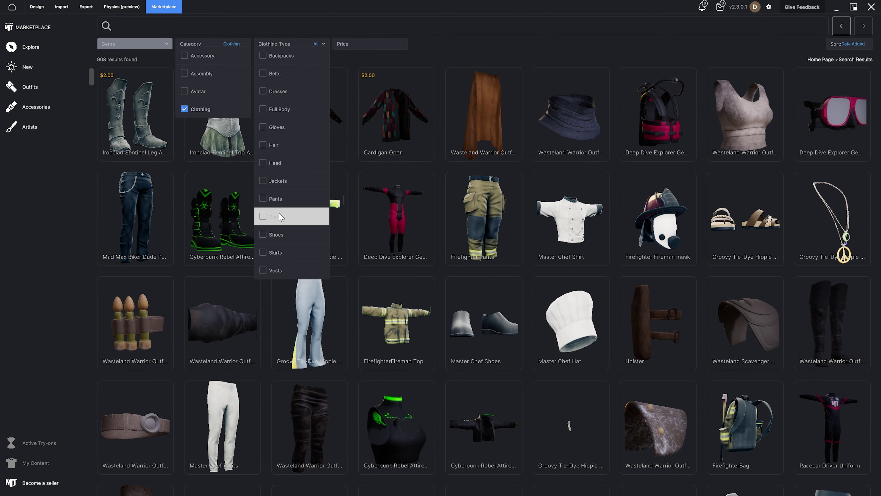
click(272, 235)
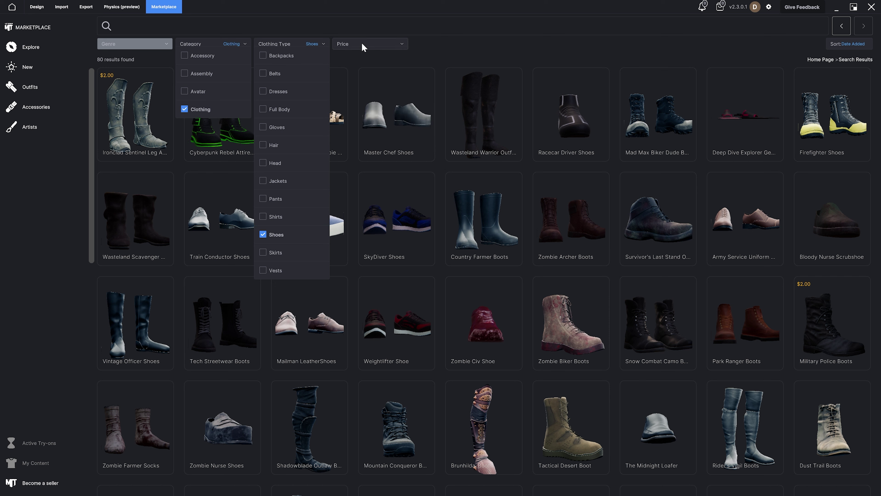
click(381, 46)
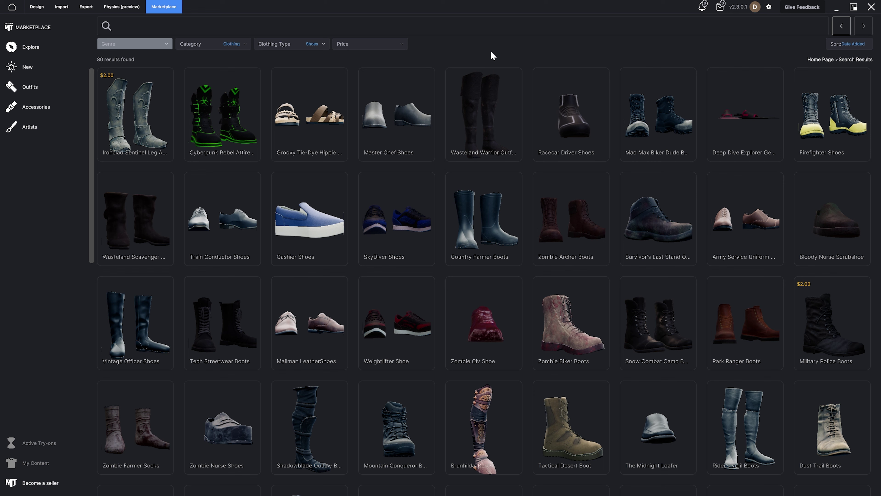
Step: Download the Mountain Conqueror Boot and apply it to the avatar with mirroring enabled
mouse_move(595, 129)
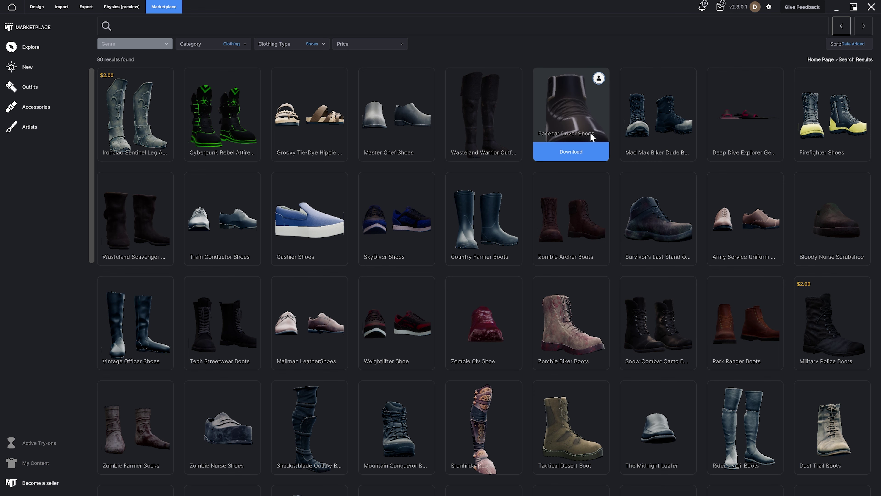
scroll(620, 200, down, 3)
mouse_move(400, 332)
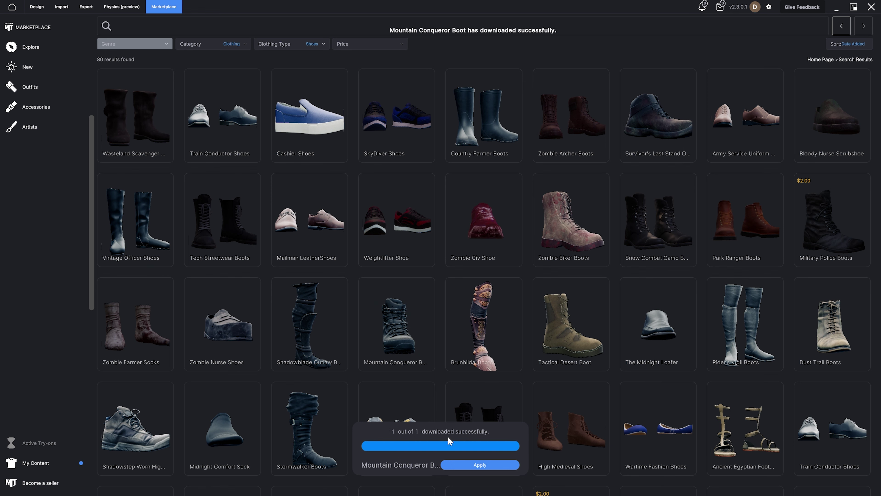
click(465, 465)
click(660, 174)
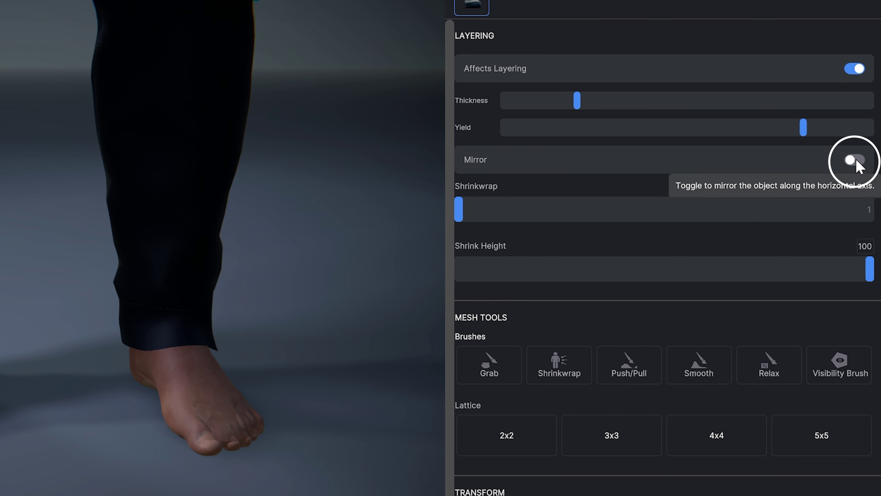
click(856, 160)
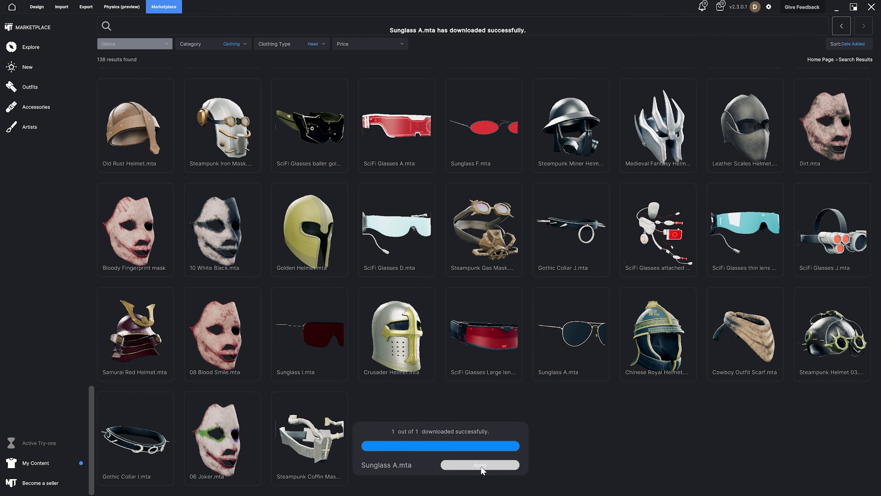
Step: Apply the downloaded Sunglass A.mta item to the avatar
click(481, 466)
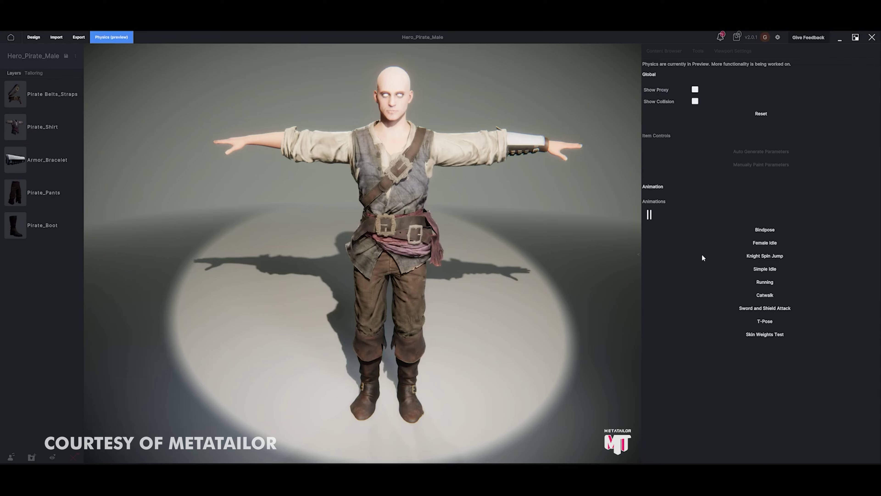
Step: Play the Catwalk animation on the Hero_Pirate_Male character to preview the clothing physics
click(738, 293)
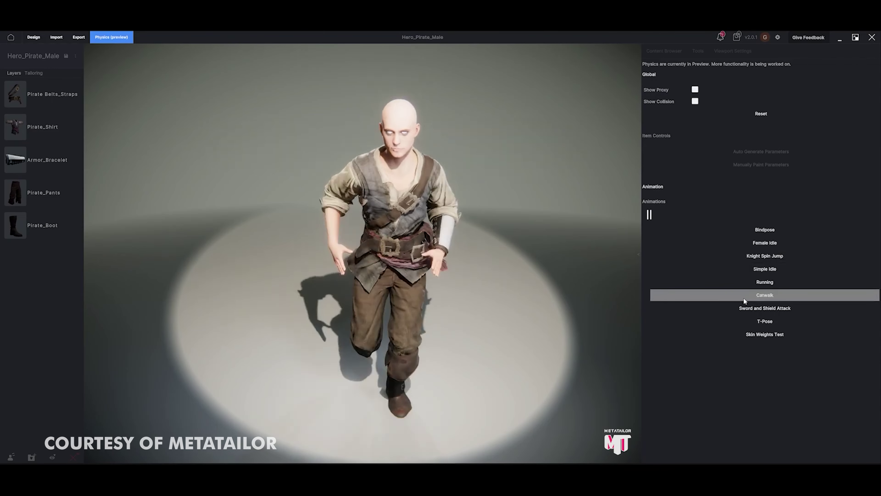
drag(539, 265, 507, 258)
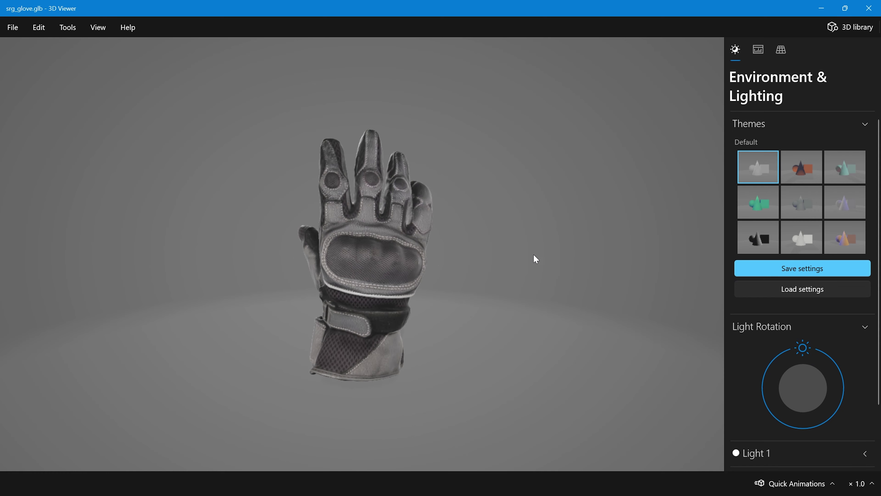
drag(533, 255, 354, 267)
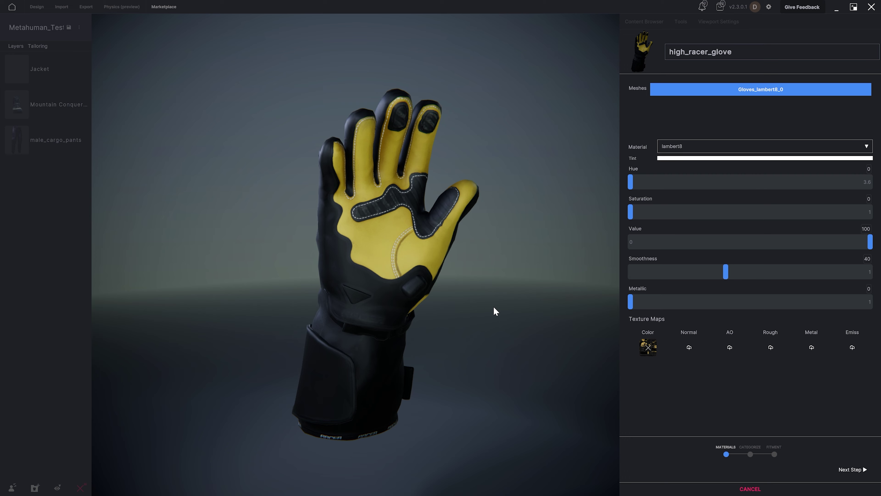
drag(493, 307, 452, 309)
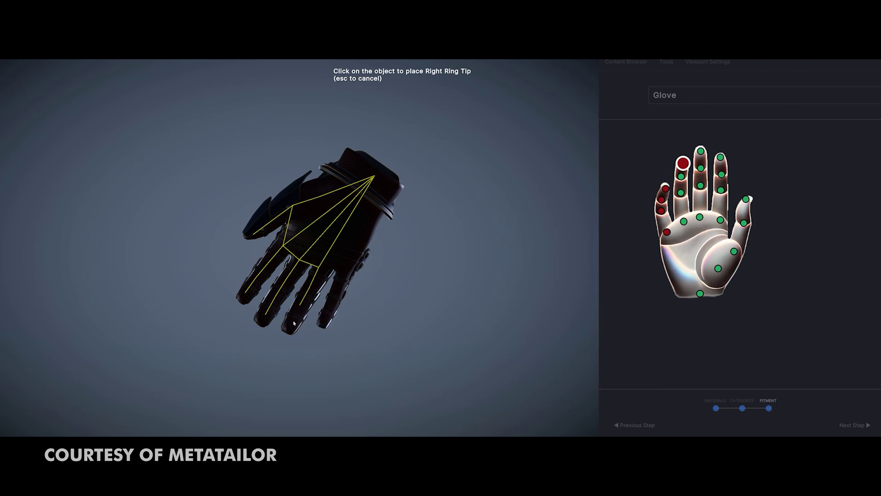
Step: Place a finger fitment marker on the glove mesh
click(338, 289)
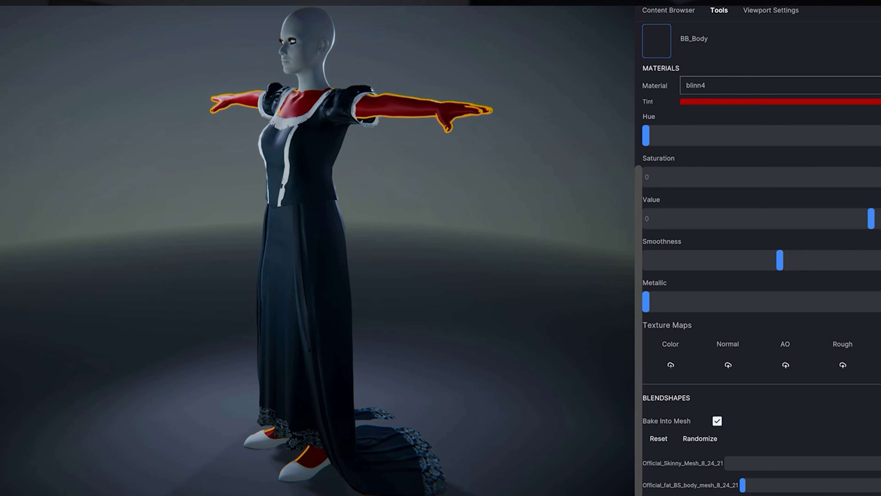
Step: Reshape BB_Body by lowering the skinny-mesh blendshape to minimum and raising the fat-body blendshape to maximum
click(878, 464)
drag(731, 466, 858, 486)
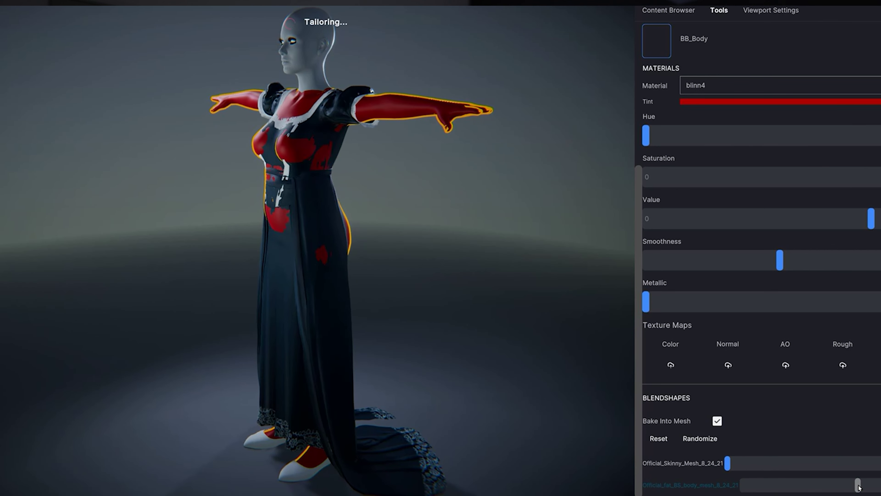
middle_drag(347, 347, 555, 354)
drag(858, 485, 880, 486)
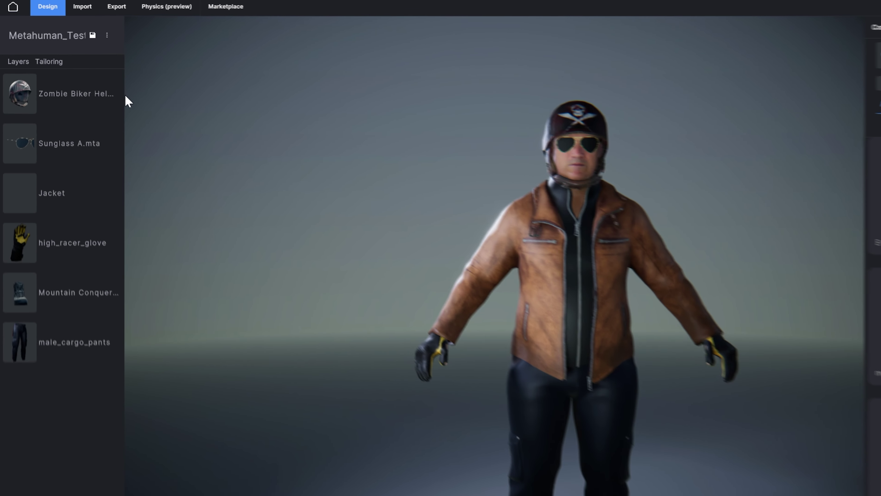
Step: Export the Zombie Biker helmet layer as an FBX named Helmet with PNG textures
mouse_move(117, 97)
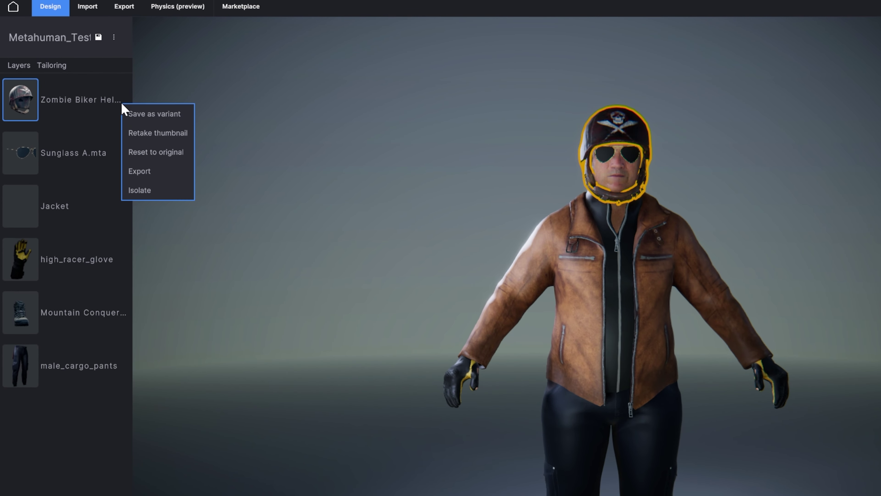
click(153, 173)
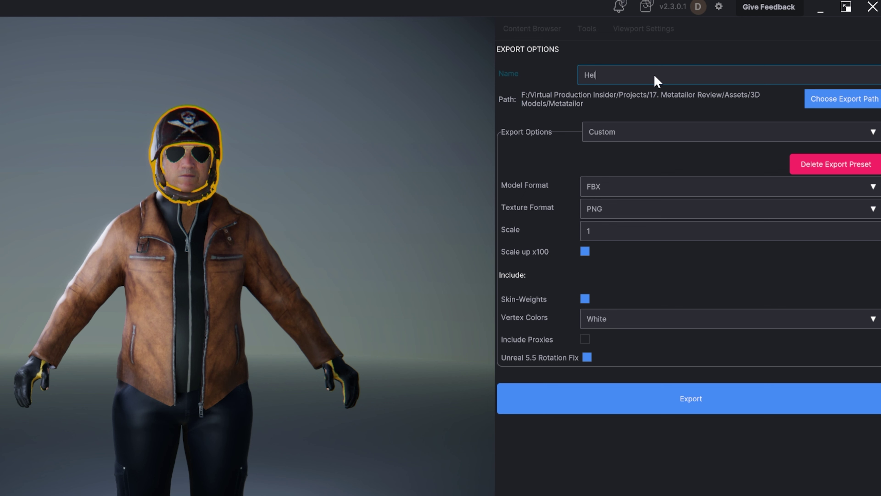
click(711, 405)
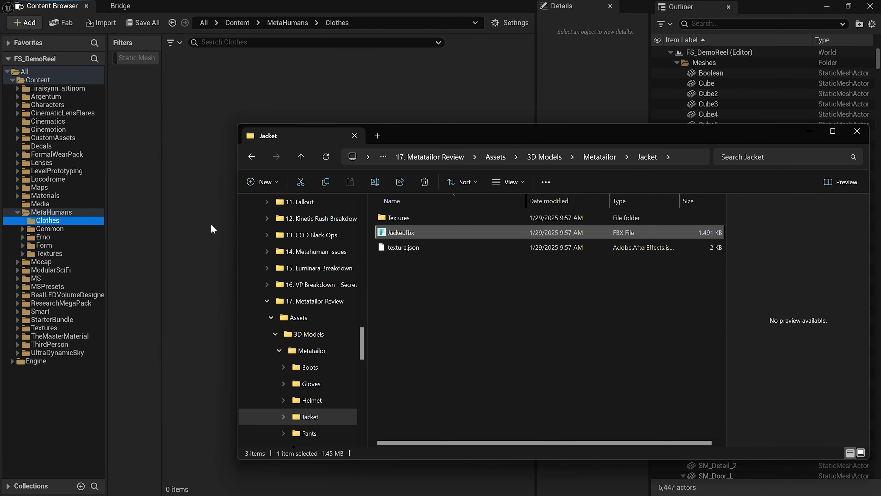
Step: Import Jacket.fbx into the MetaHumans Clothes folder, assigning metahuman_base_skel as its skeleton
click(809, 132)
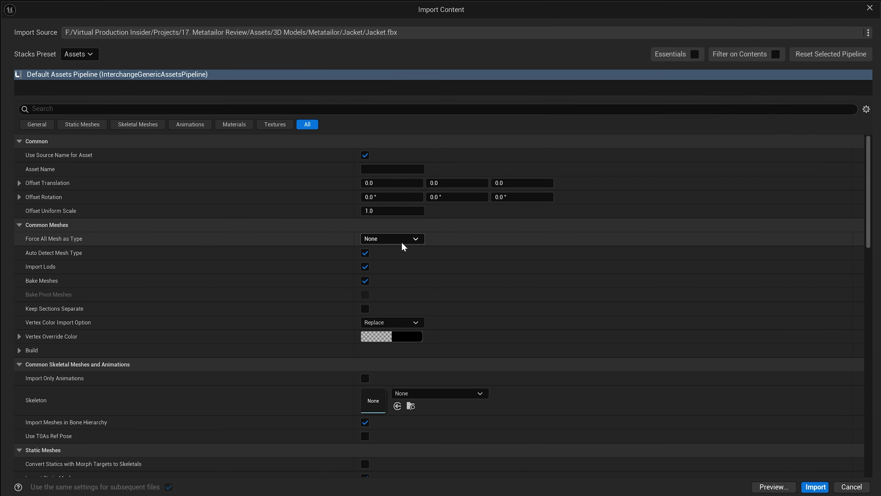
click(423, 394)
text(metahuman)
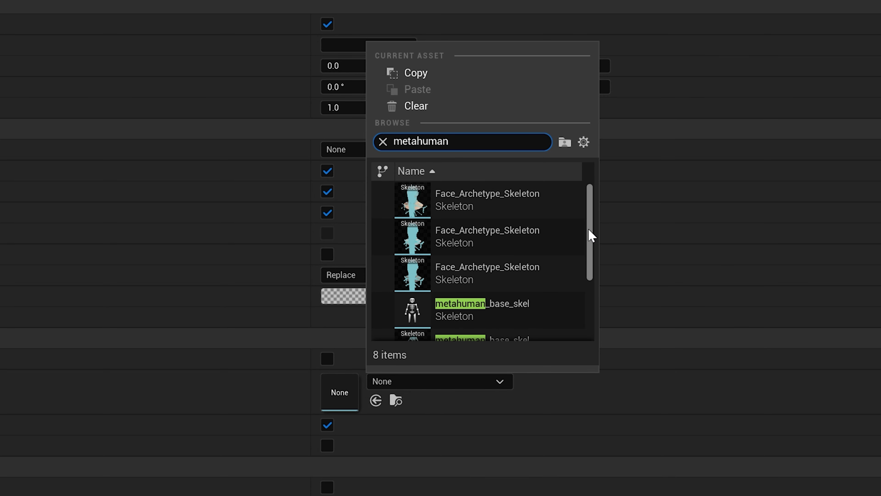
scroll(596, 237, down, 1)
mouse_move(462, 266)
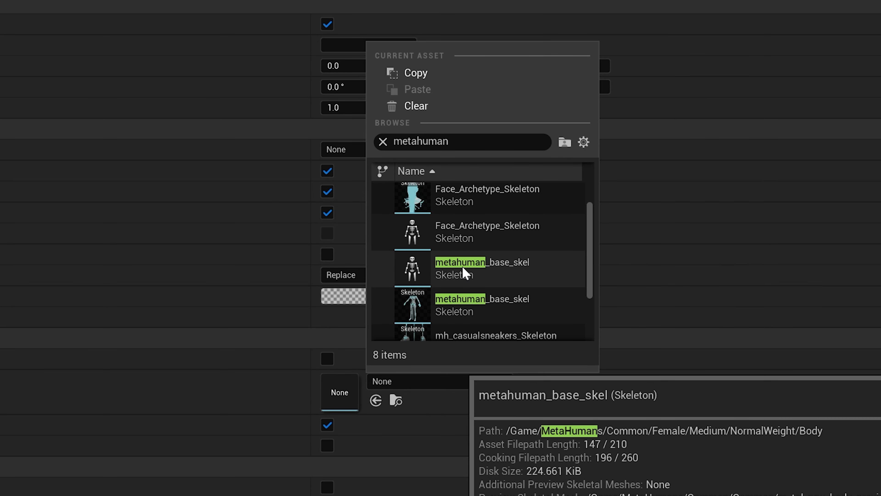
click(477, 270)
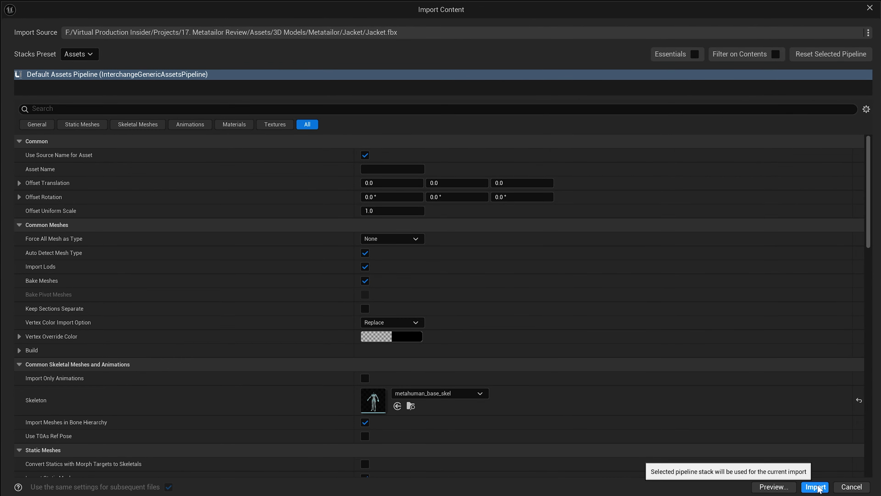
click(815, 486)
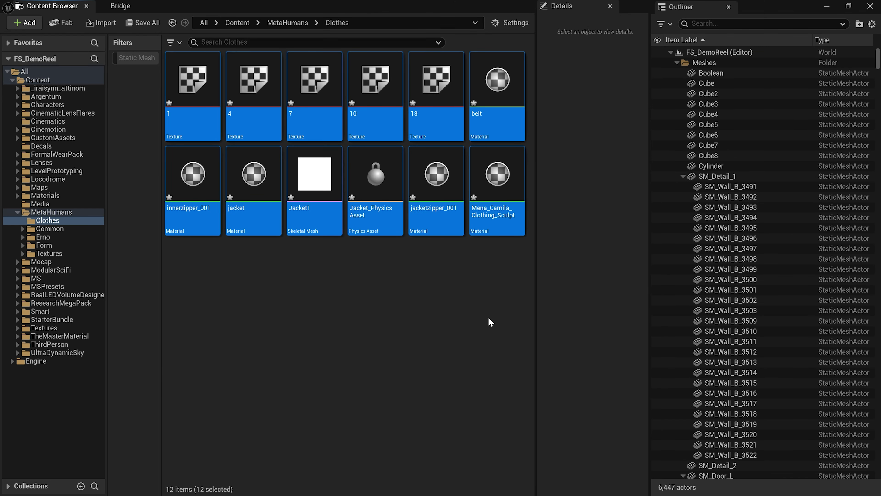
click(489, 318)
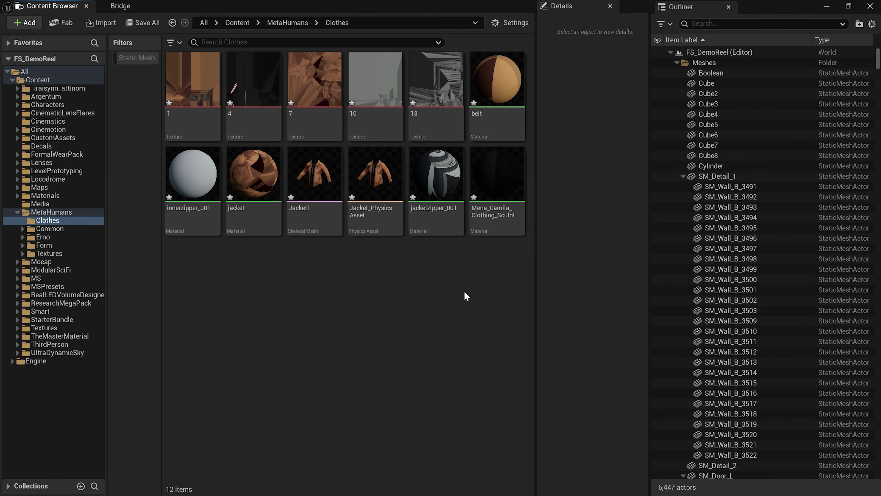
Step: Open the Jacket1 skeletal mesh and inspect the jacket in its preview
double_click(320, 178)
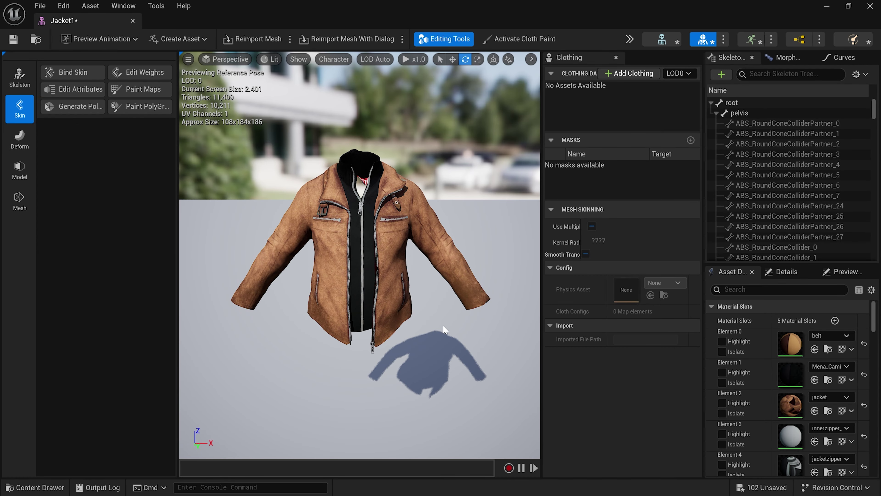
drag(445, 329, 468, 334)
Step: Arrange the Content Browser window side by side with the BP_Erno blueprint
drag(382, 7, 387, 25)
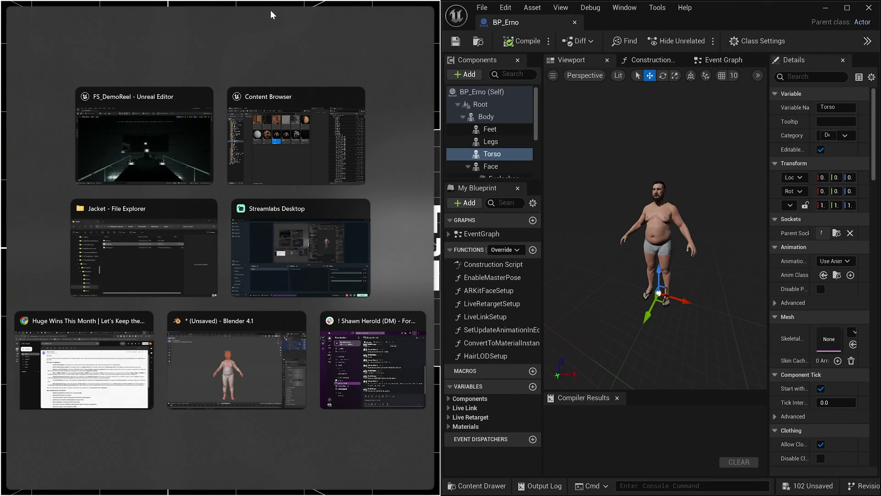
click(278, 101)
drag(278, 163, 300, 394)
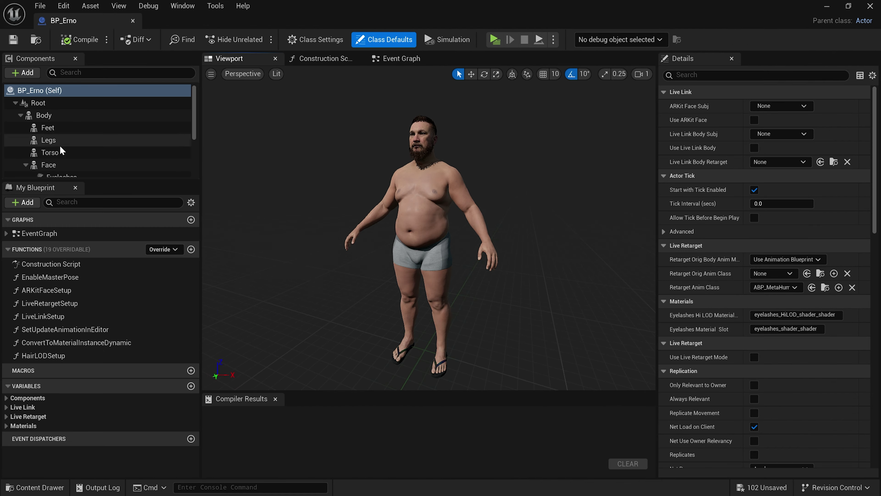
Step: Assign the Jacket_V2 skeletal mesh to the Torso component of BP_Erno
click(58, 153)
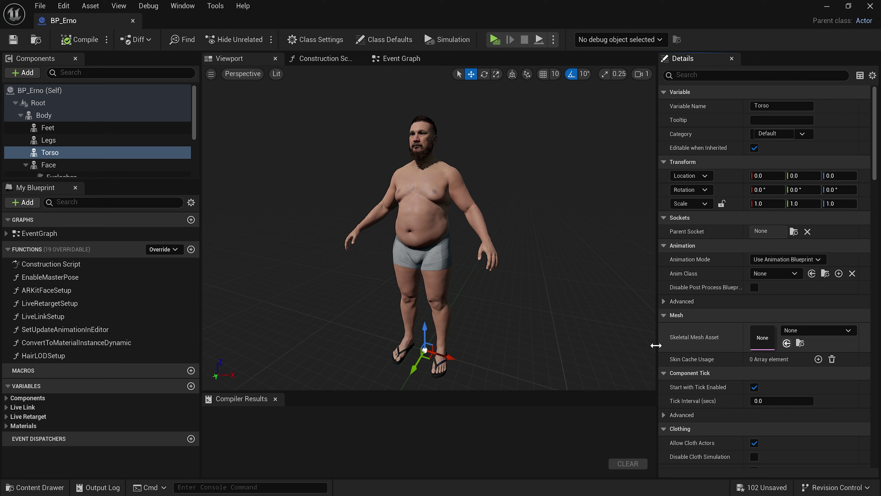
drag(544, 311, 534, 314)
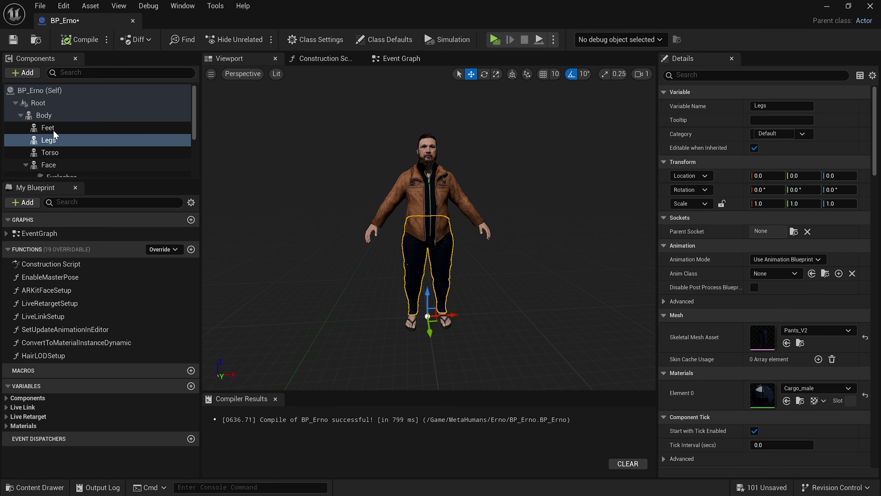
Step: Assign the Boots_V2 skeletal mesh to the Feet component and set the boots material in the Boots_V2 asset's Element 0 slot
click(47, 128)
click(787, 343)
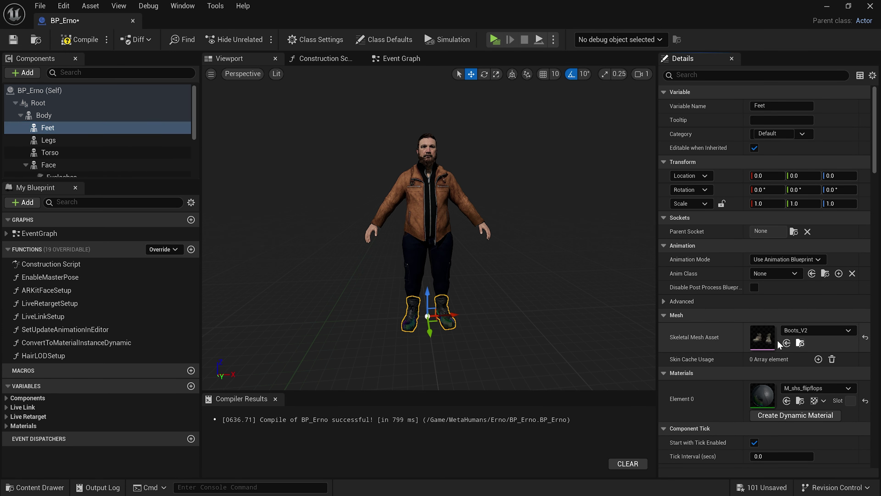
double_click(764, 343)
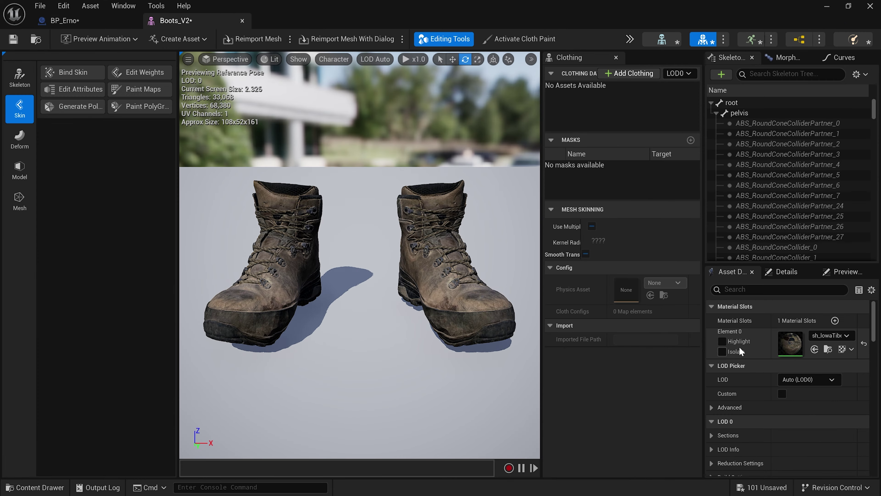
click(815, 349)
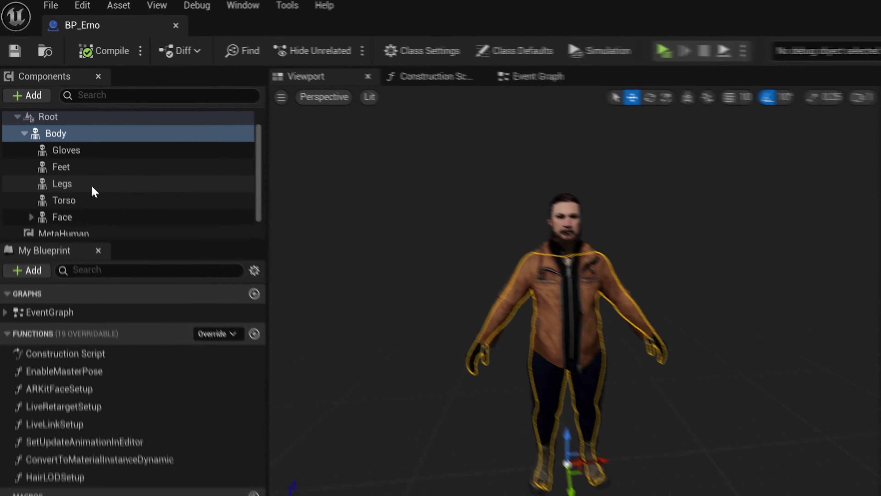
Step: Duplicate the Torso component as Helmet and assign the Helmet_V2 skeletal mesh to it
click(71, 223)
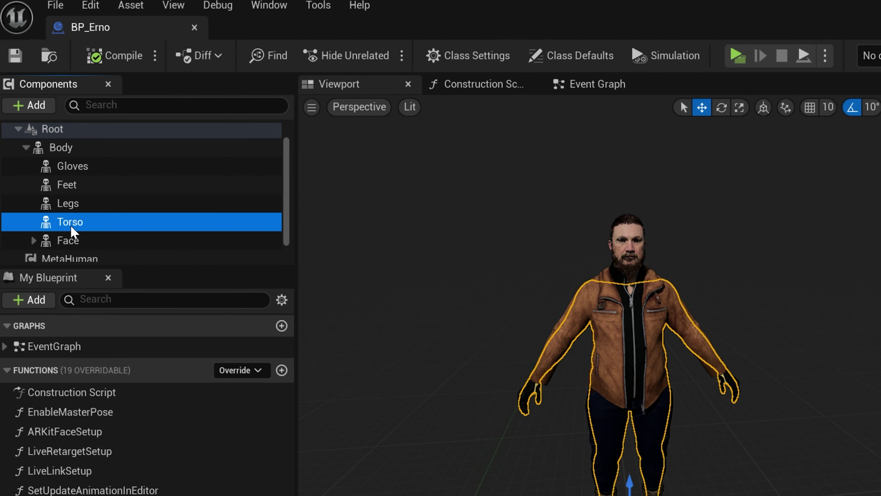
right_click(68, 224)
click(118, 342)
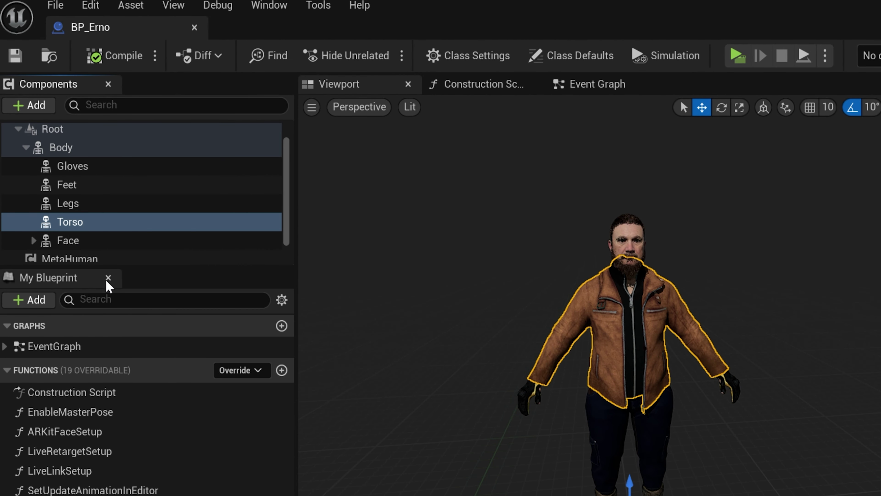
text(Helemet)
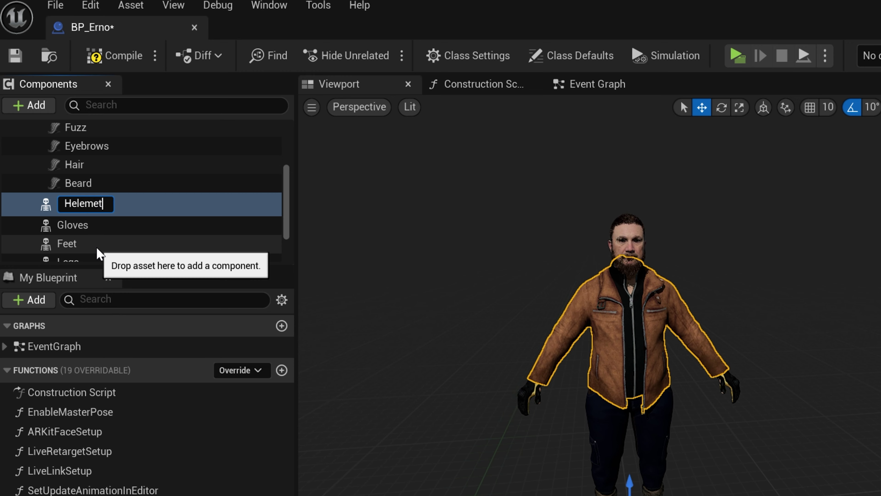
key(BackSpace)
key(BackSpace)
key(BackSpace)
key(BackSpace)
text(met)
key(Return)
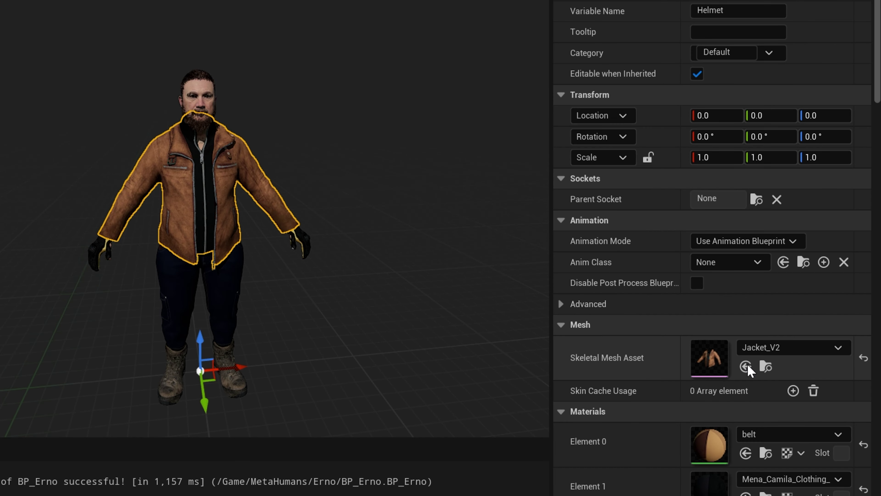
click(746, 366)
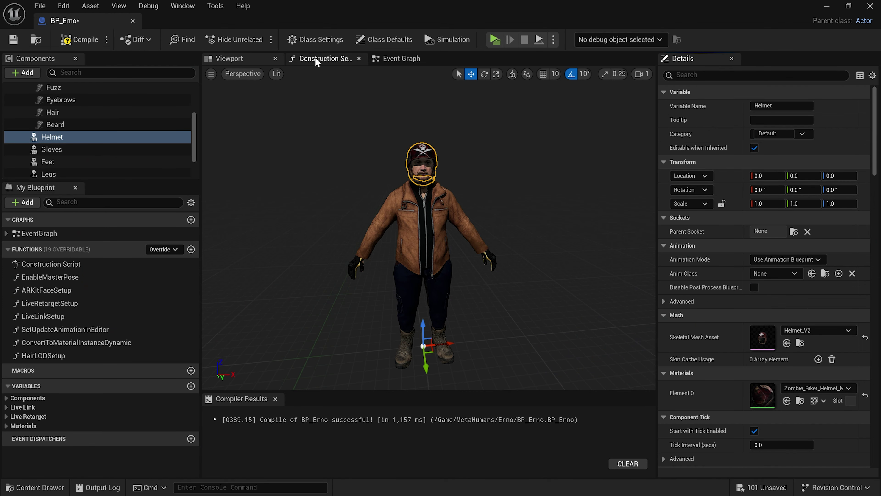
Step: In BP_Erno's Construction Script, move the Feet nodes away from the Gloves nodes to make room for another node
click(317, 59)
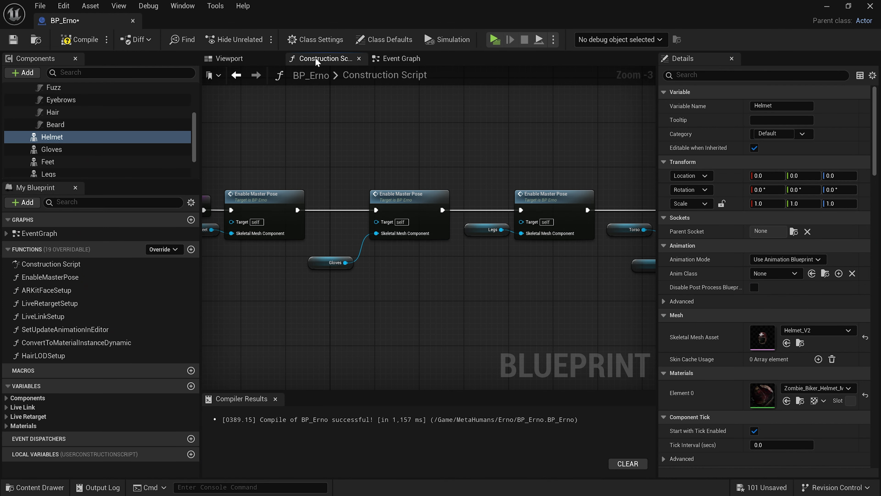
scroll(392, 170, down, 1)
right_drag(407, 161, 335, 150)
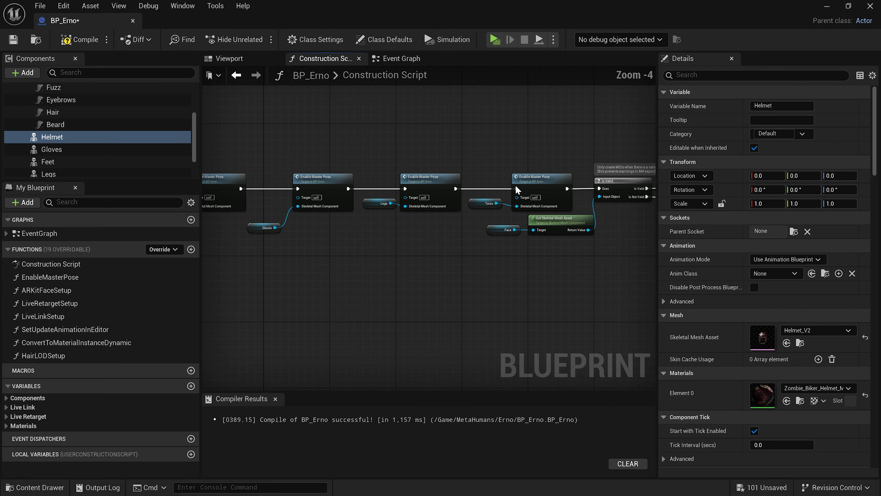
scroll(419, 236, up, 2)
right_drag(419, 236, 574, 301)
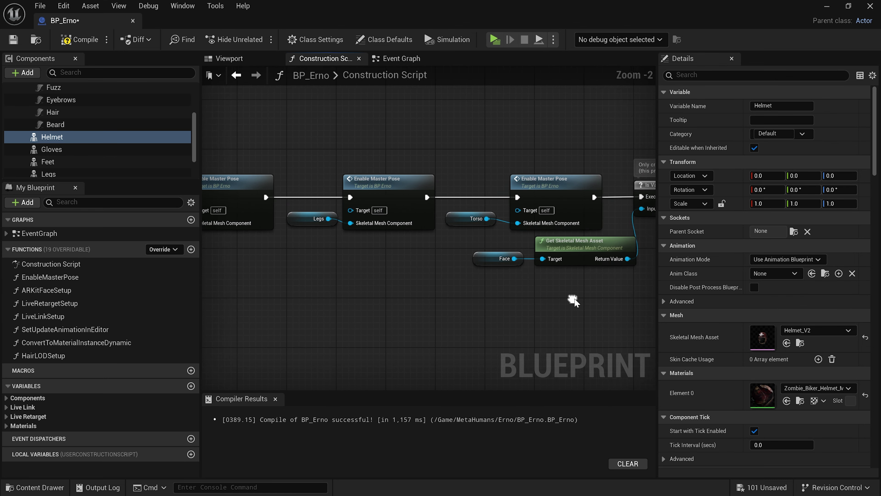
scroll(474, 224, down, 1)
drag(465, 191, 313, 188)
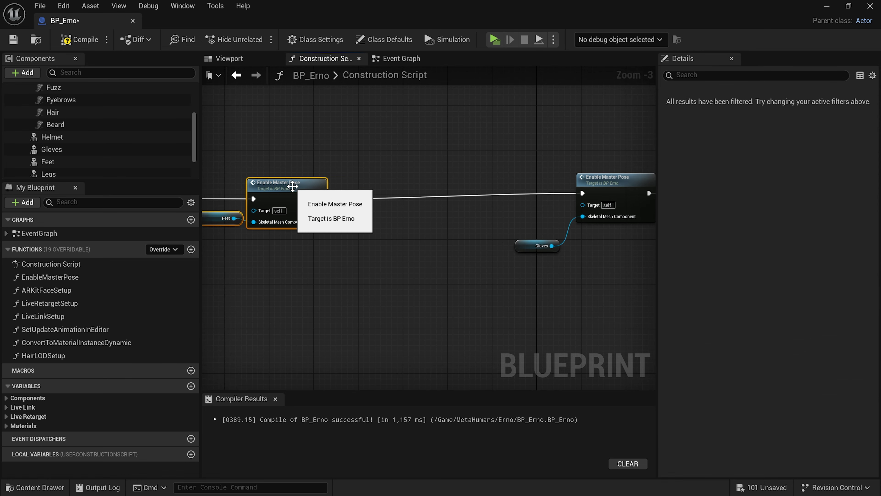
Step: Paste an Enable Master Pose node into the execution chain between Feet and Gloves and connect the Helmet component to its Skeletal Mesh Component input
key(ctrl+v)
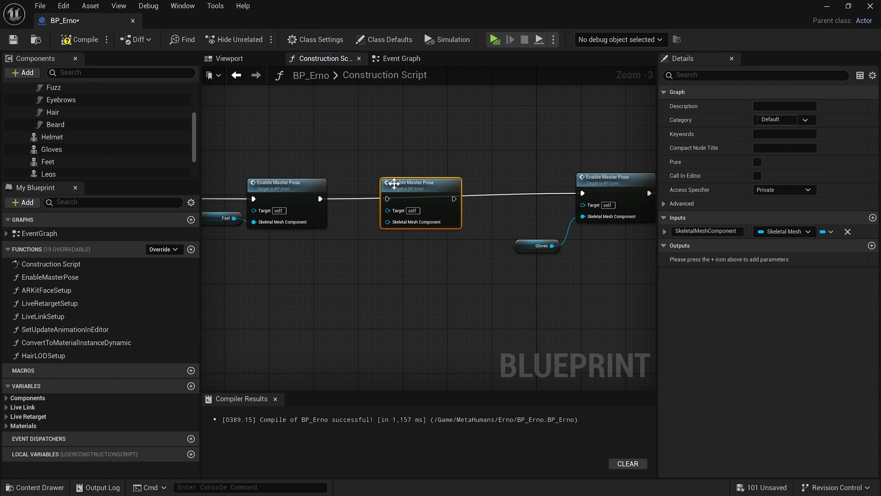
drag(320, 199, 410, 199)
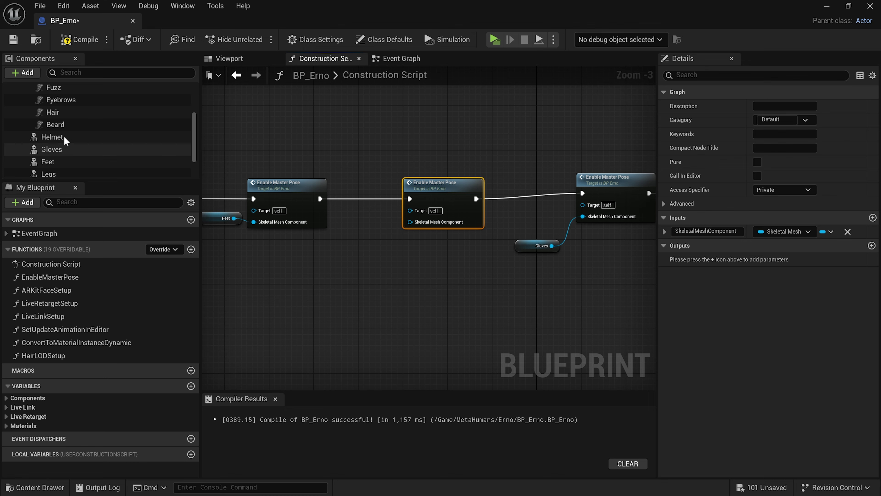
drag(61, 139, 402, 249)
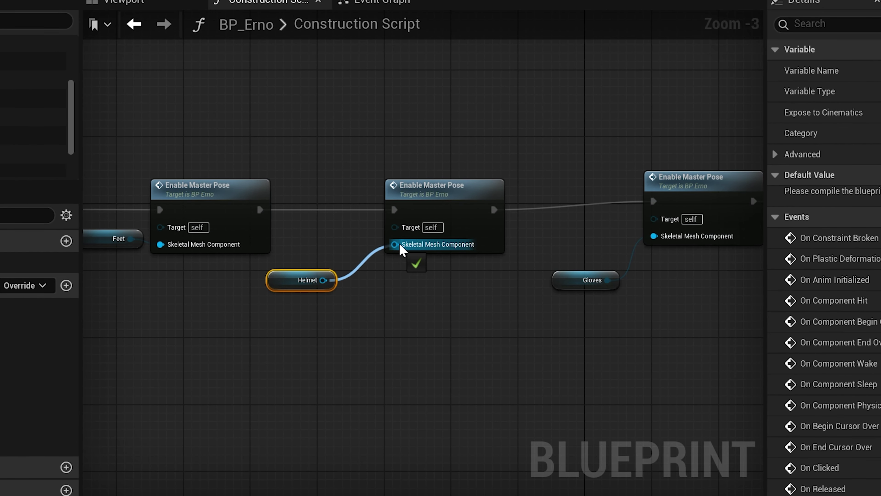
right_drag(399, 319, 447, 337)
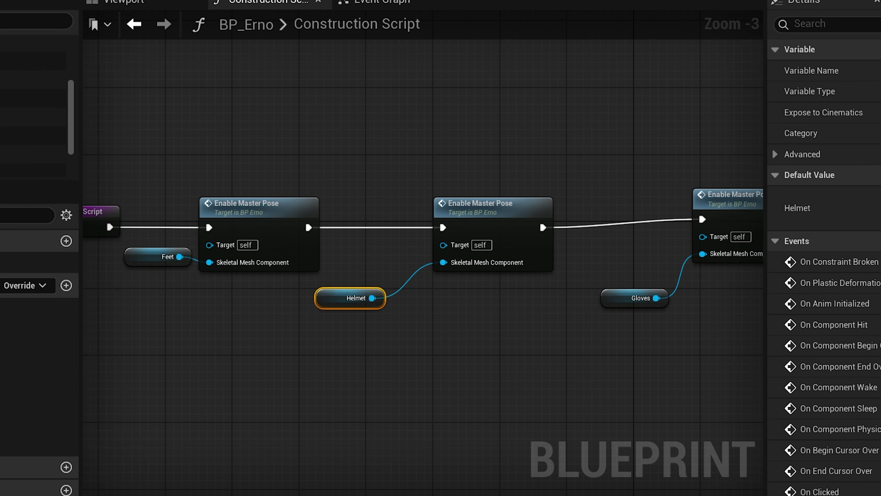
Step: Insert an Enable Master Pose node between the Feet and Helmet ones in the Construction Script and connect the Glasses component to it
click(122, 1)
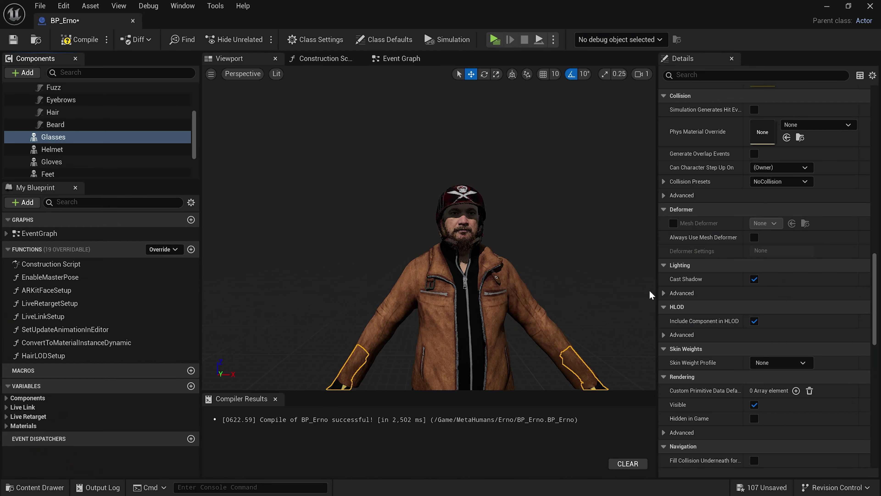
scroll(806, 287, up, 10)
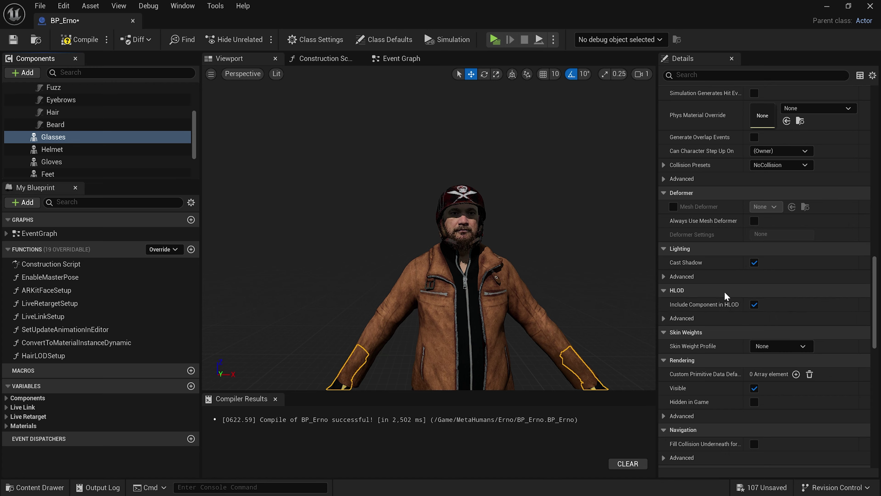
click(322, 58)
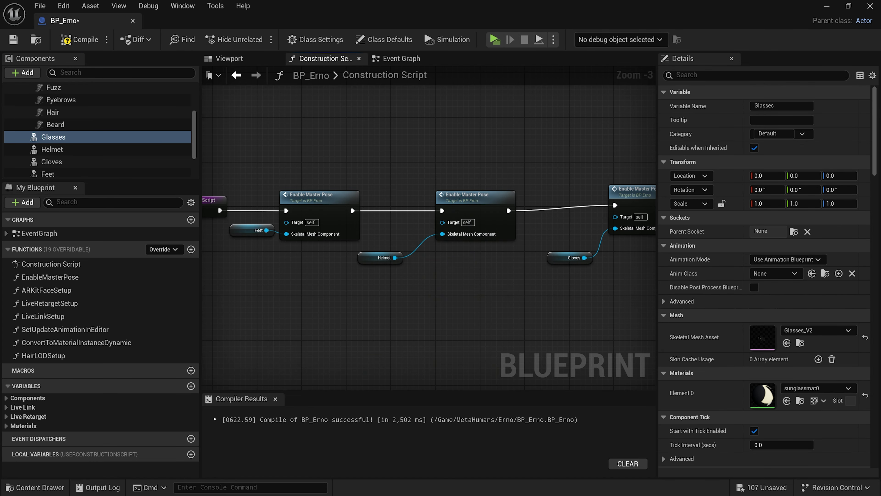
click(280, 192)
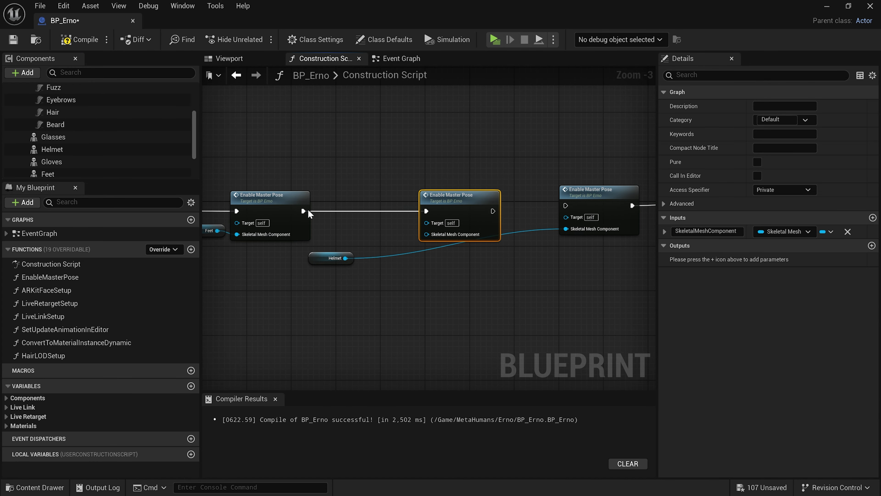
drag(53, 139, 410, 269)
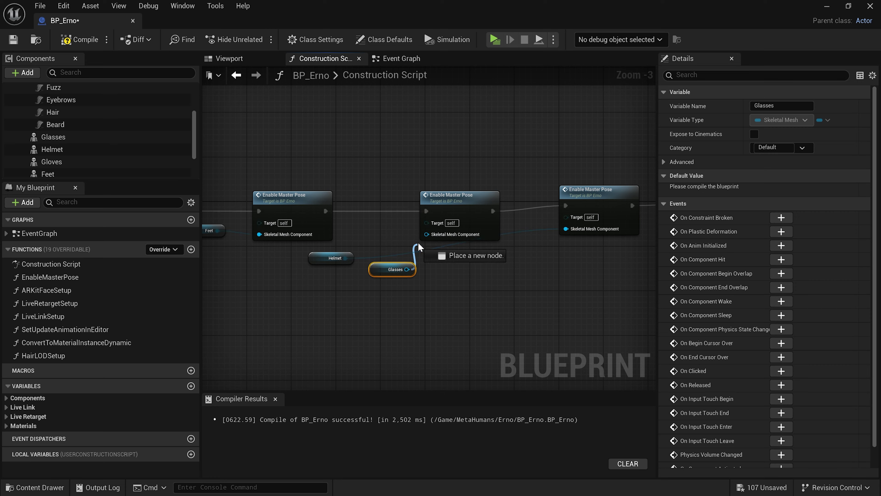
drag(522, 256, 566, 229)
click(458, 195)
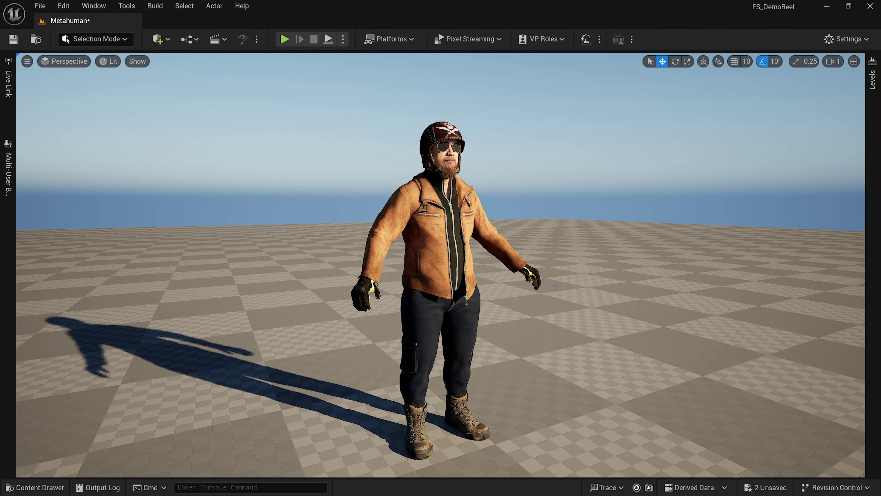
Step: Play the Metahuman level to check the clothing on the animated character
key(alt+p)
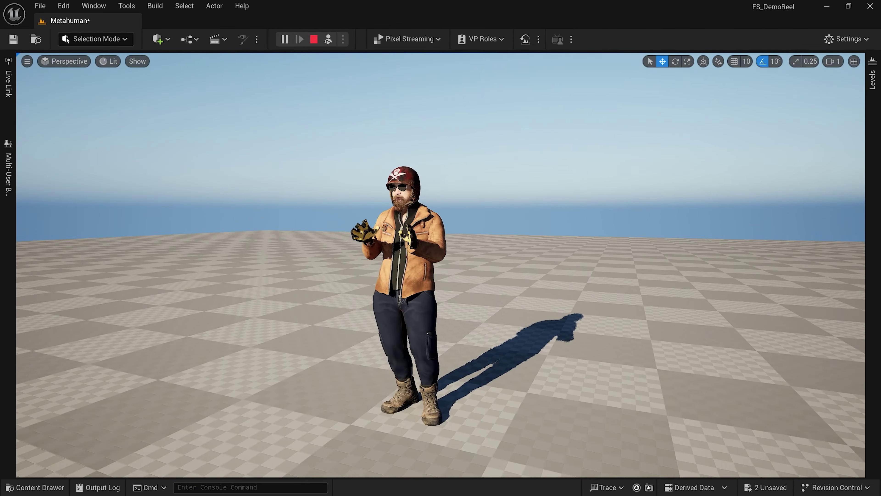